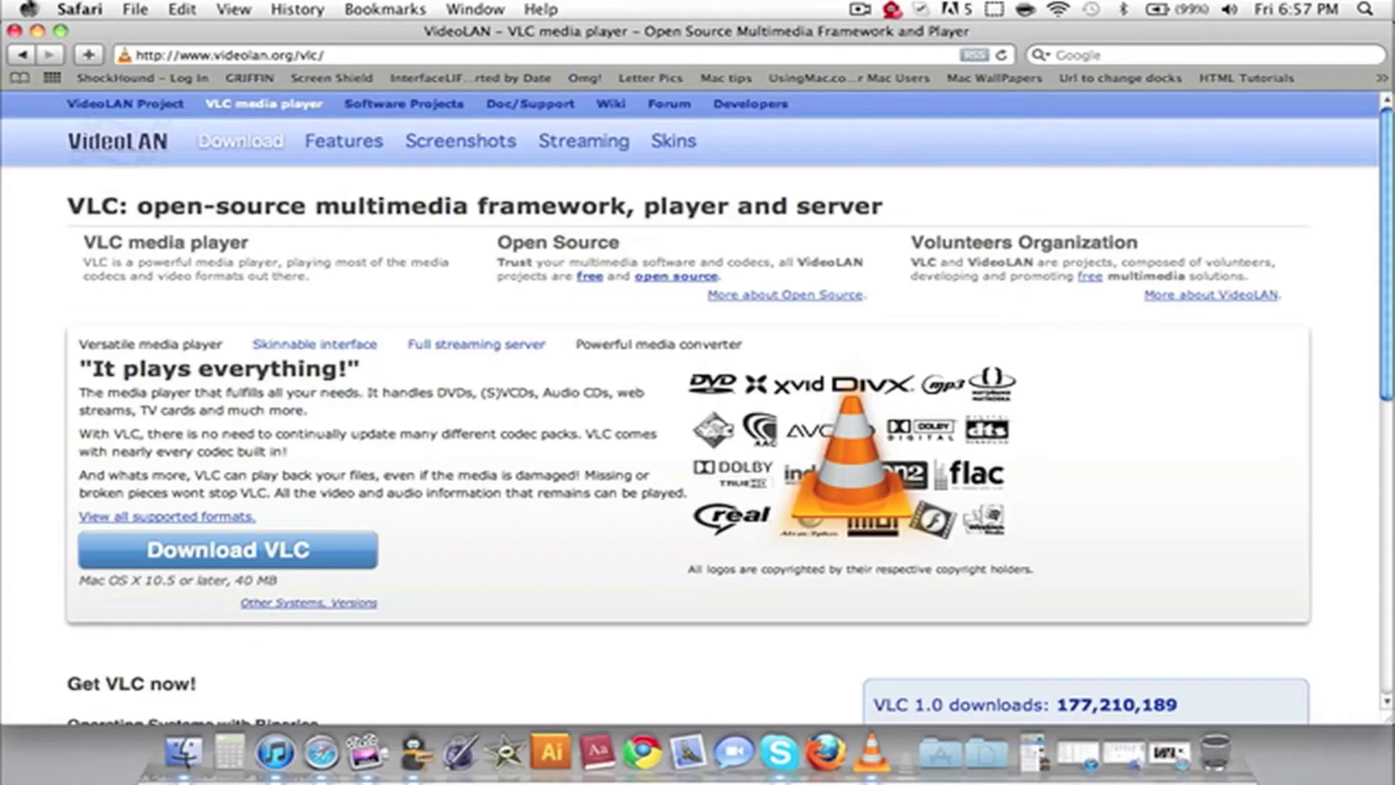
# Step: Hide Safari and launch VLC from the Dock to confirm it opens
pyautogui.click(37, 31)
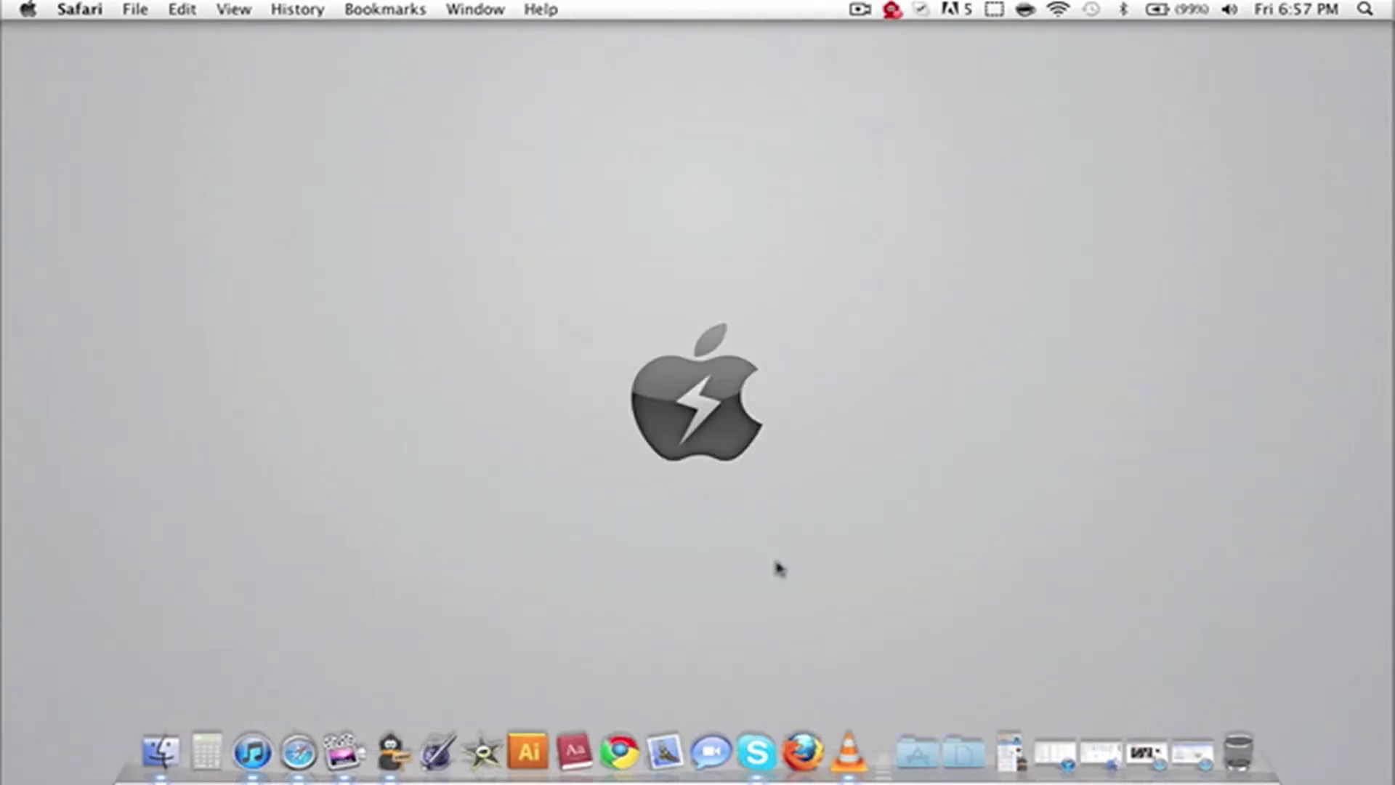
pyautogui.click(848, 752)
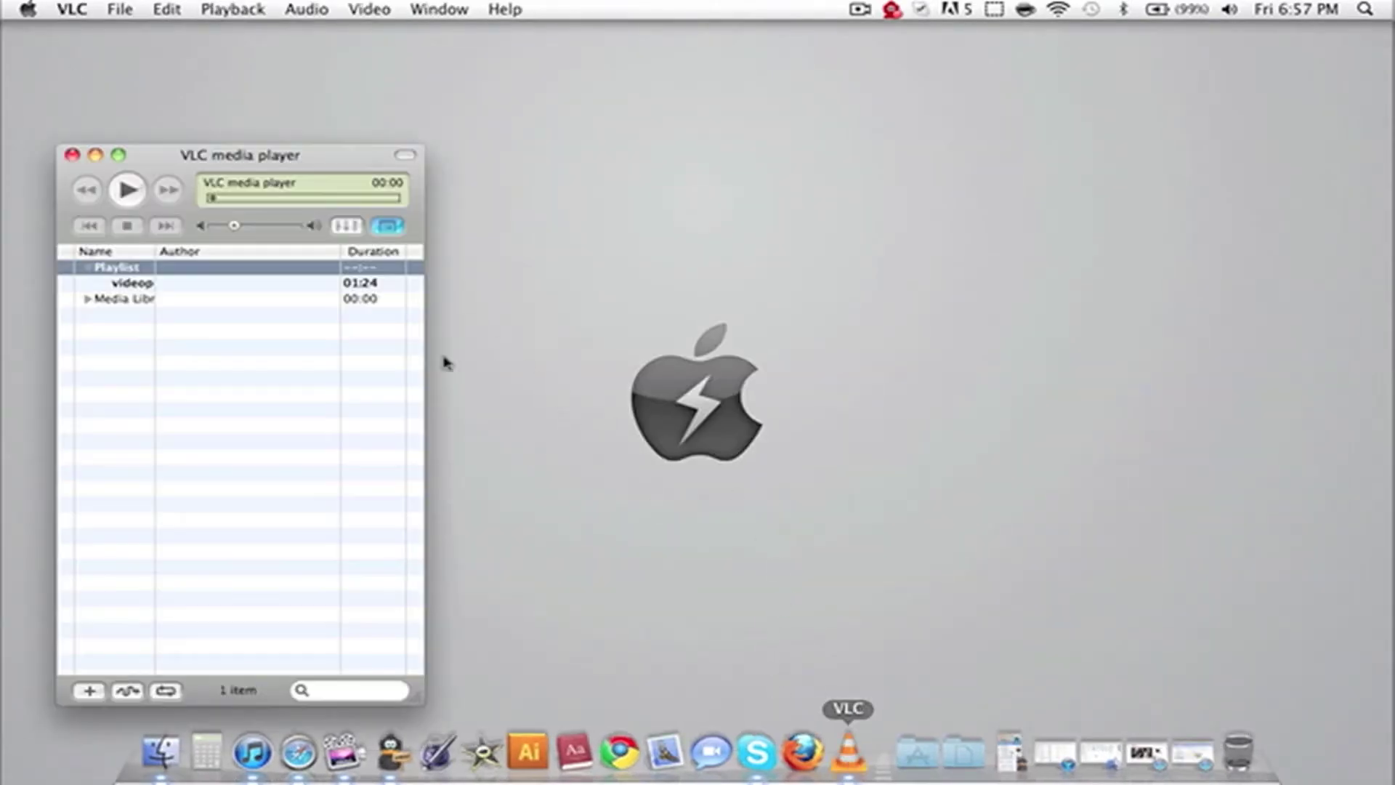
pyautogui.click(559, 382)
# Step: Put VLC away and restore Safari's YouTube window, dragged to the left edge
pyautogui.click(94, 154)
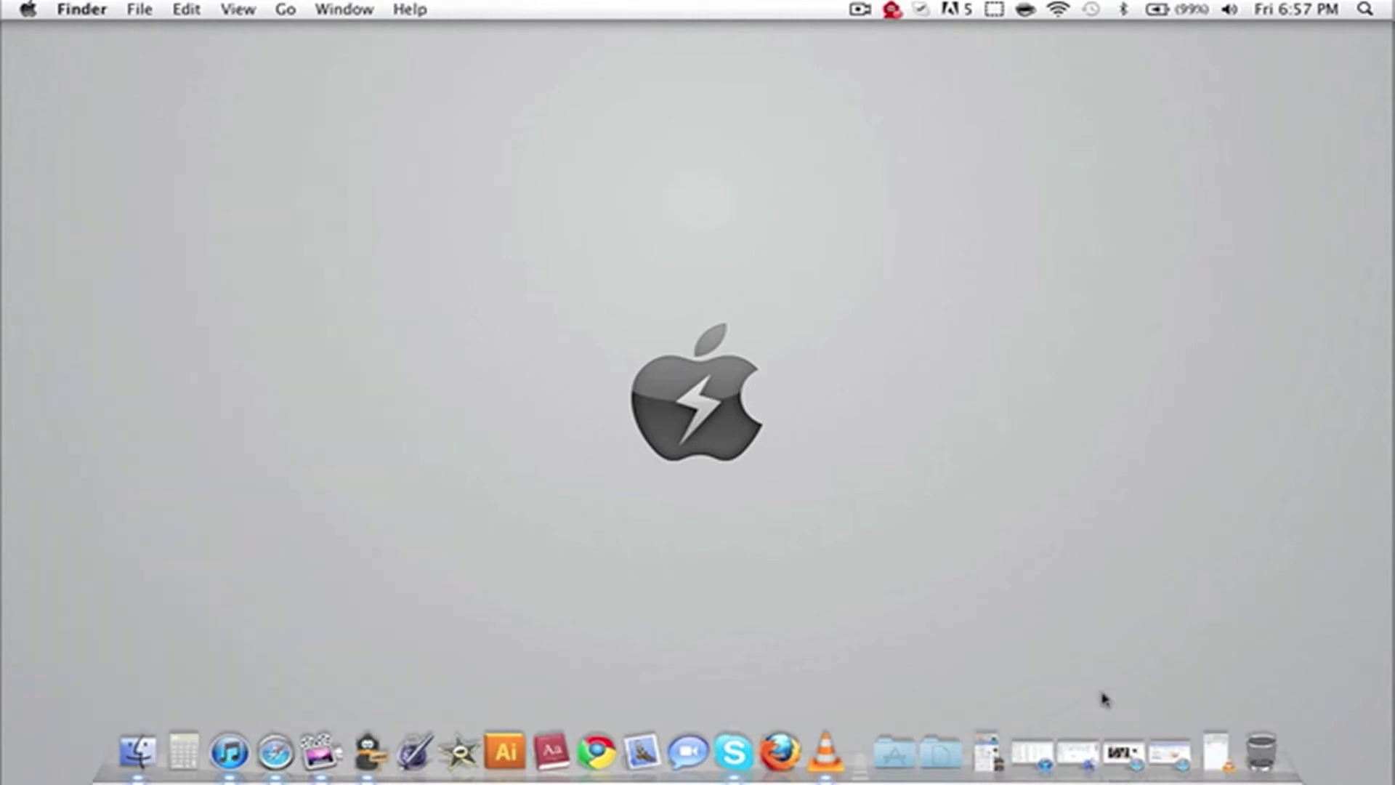
pyautogui.click(1123, 750)
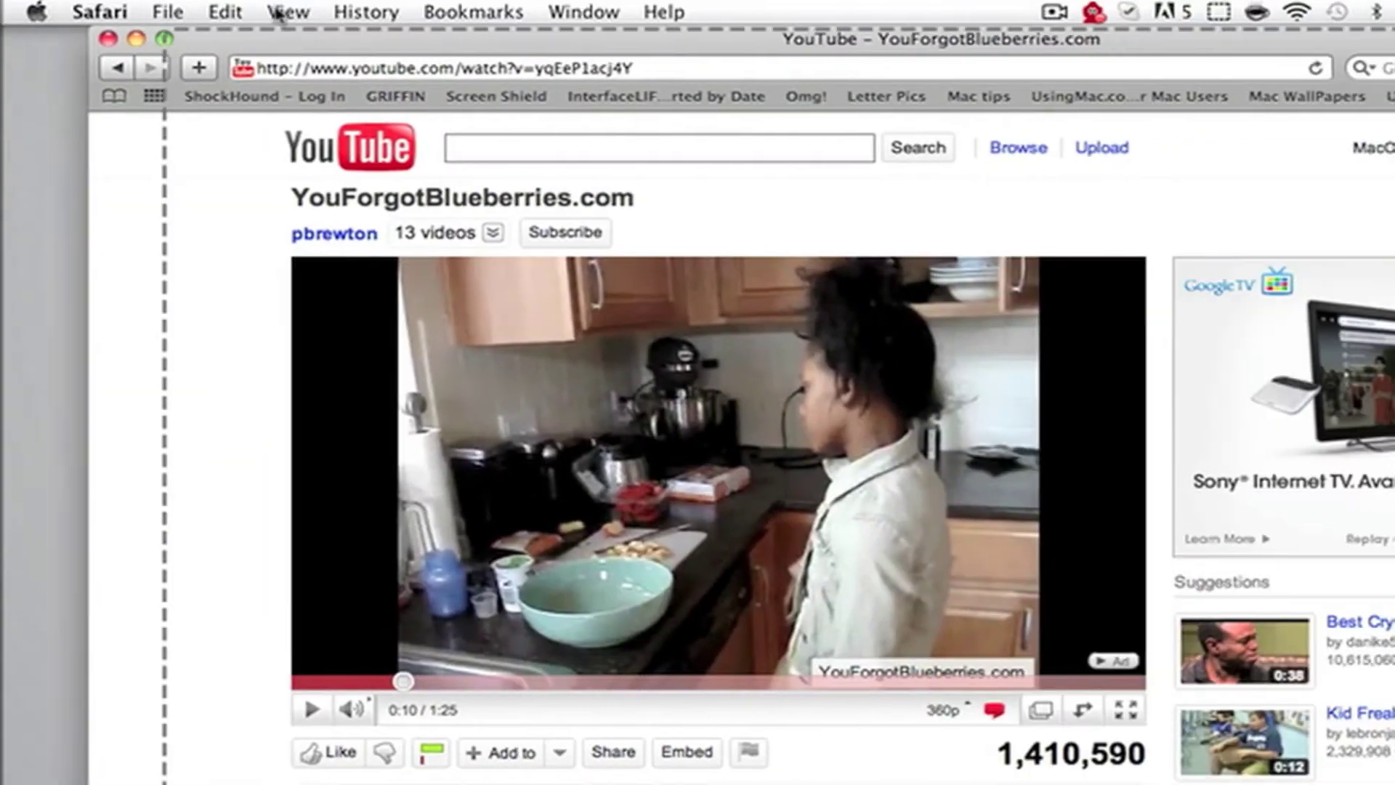
pyautogui.moveTo(871, 41); pyautogui.dragTo(207, 41)
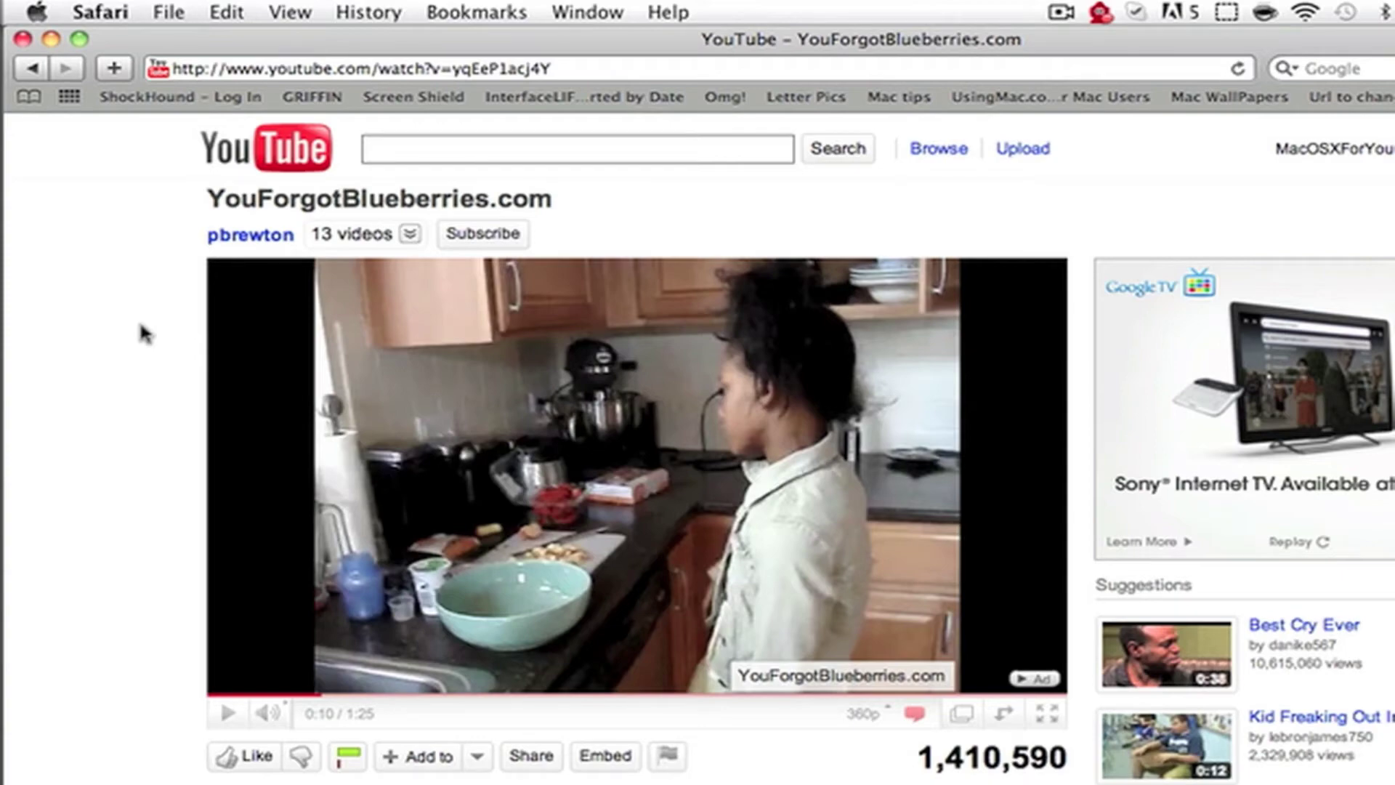
# Step: Open Safari's Activity window over the YouTube page with Command-Option-A
pyautogui.press('alt')
pyautogui.press('super+alt+a')
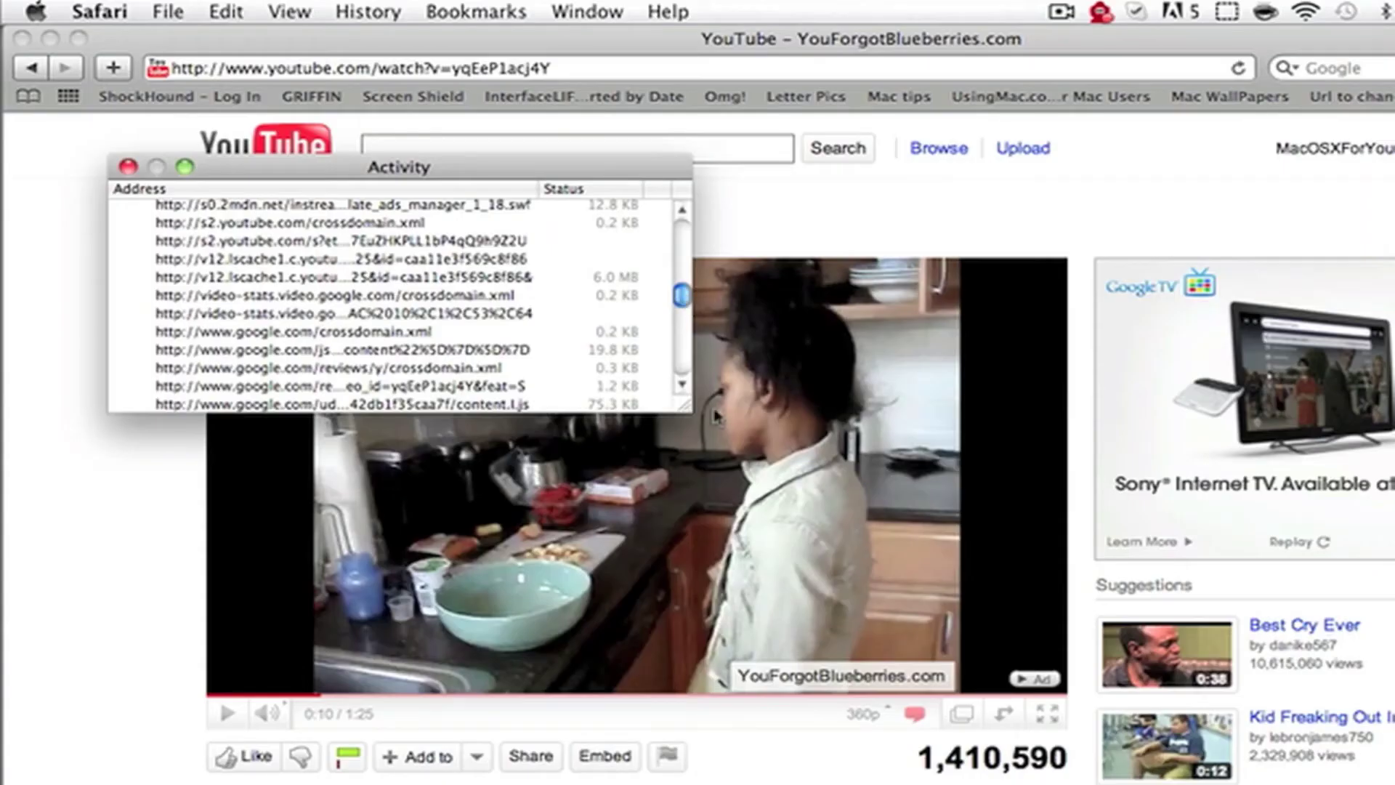
# Step: Hide Safari, enlarge the Activity window to show full addresses, and select the 6.0 MB stream
pyautogui.press('super+w')
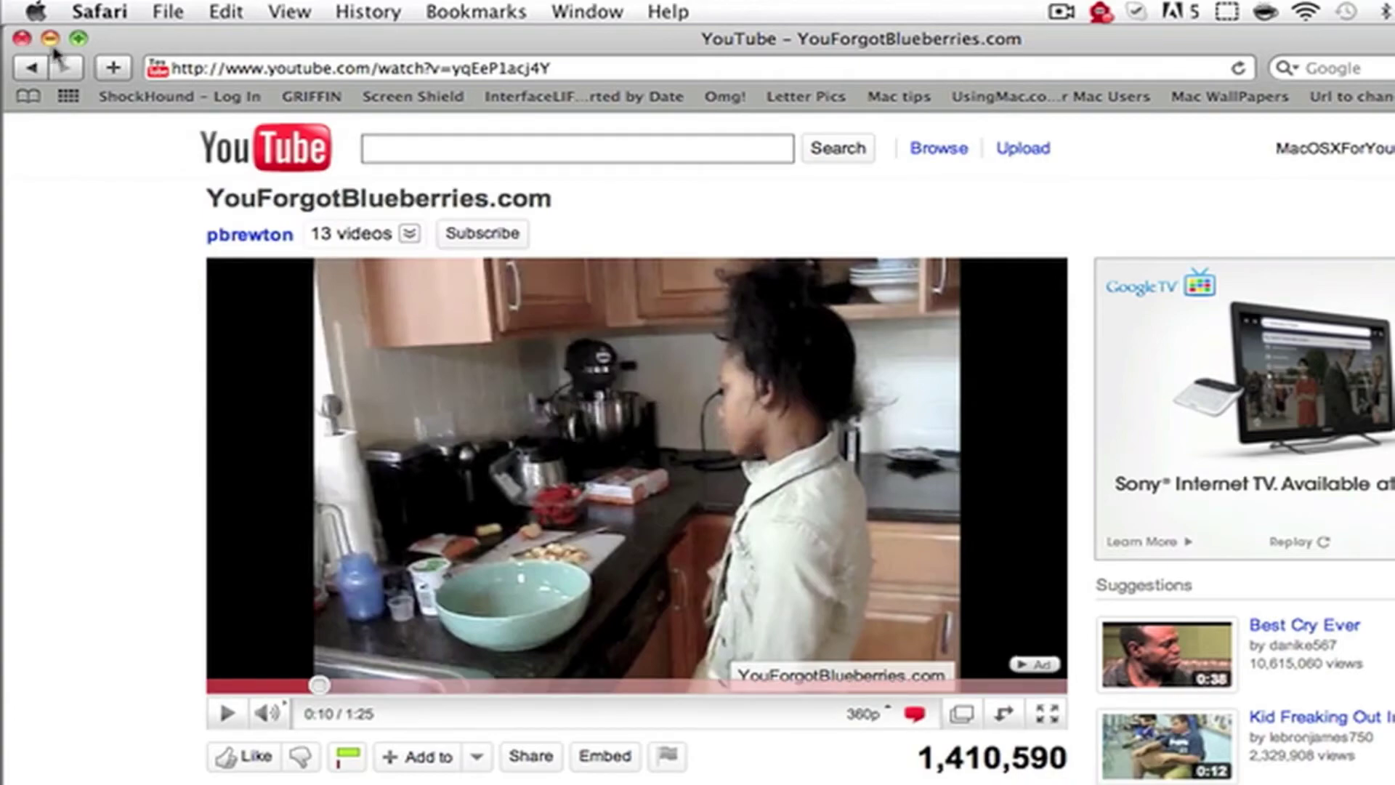
pyautogui.click(22, 38)
pyautogui.moveTo(425, 174); pyautogui.dragTo(489, 124)
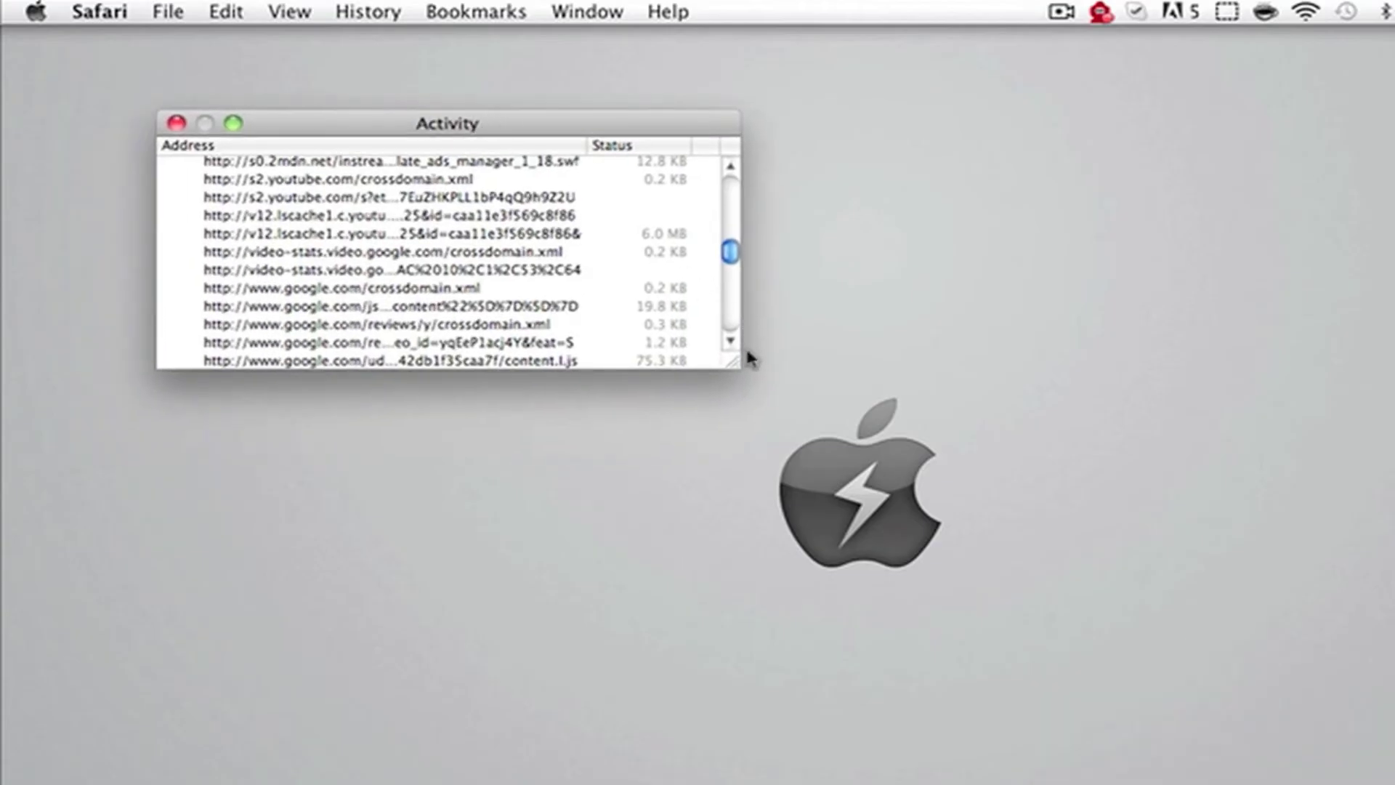
pyautogui.moveTo(746, 346); pyautogui.dragTo(1343, 603)
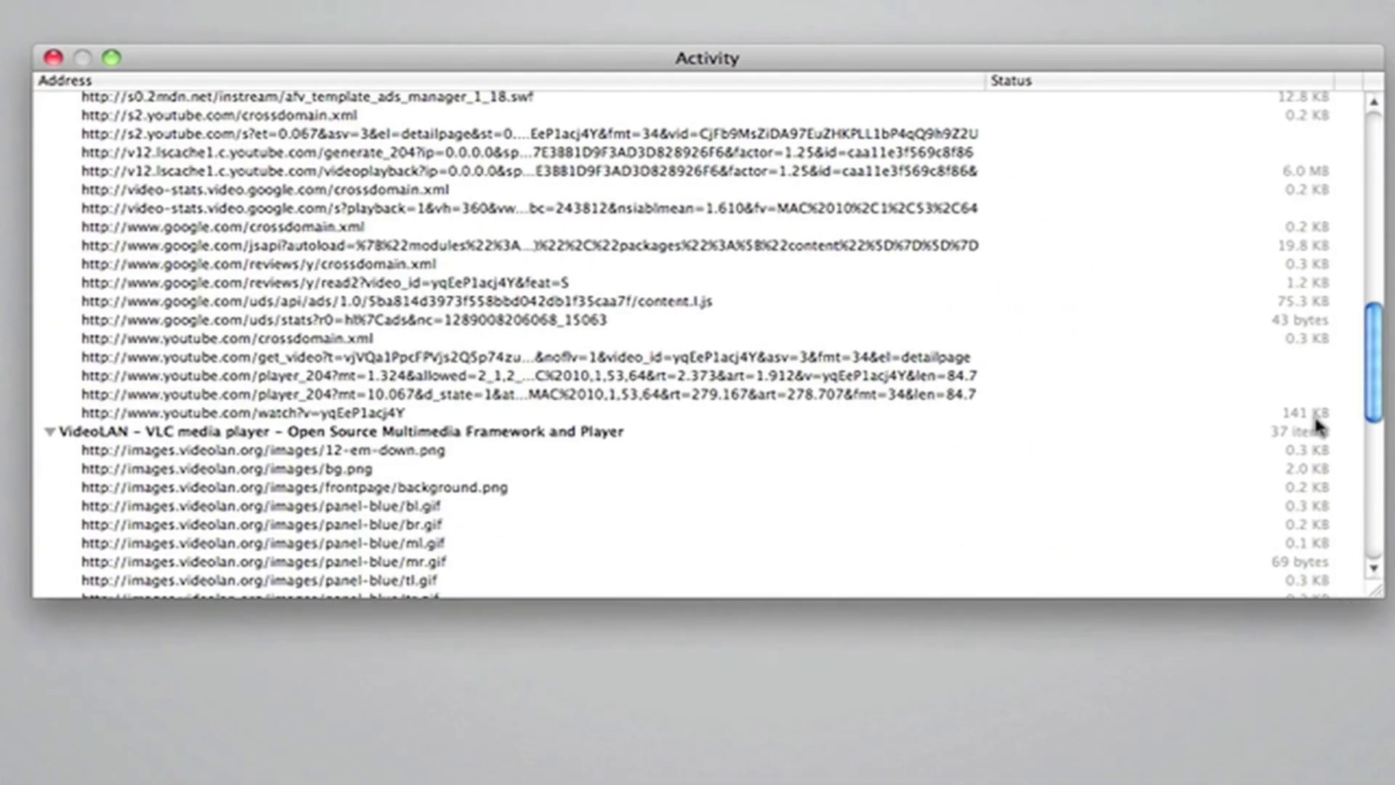
pyautogui.scroll(5, 1319, 414)
pyautogui.scroll(5, 1343, 110)
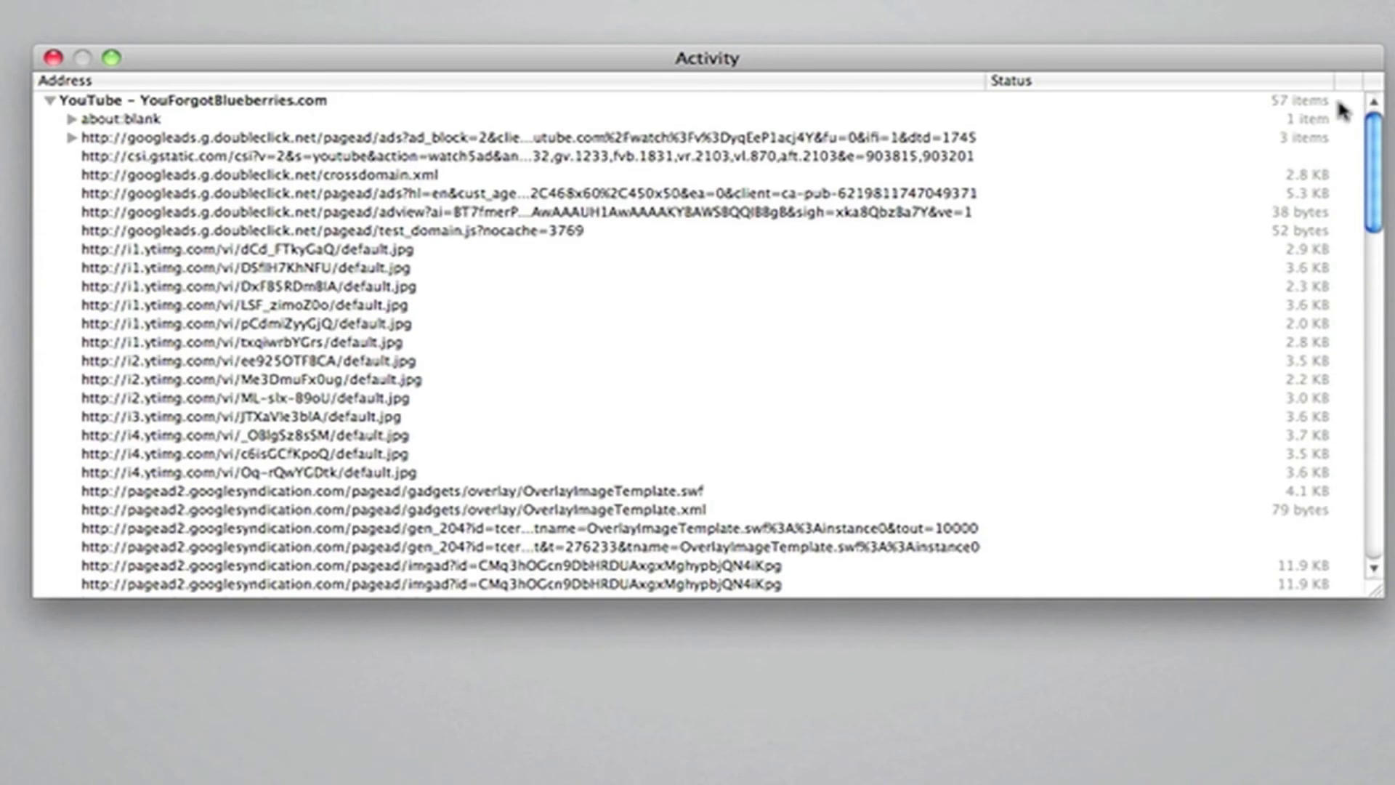
pyautogui.scroll(-2, 1376, 180)
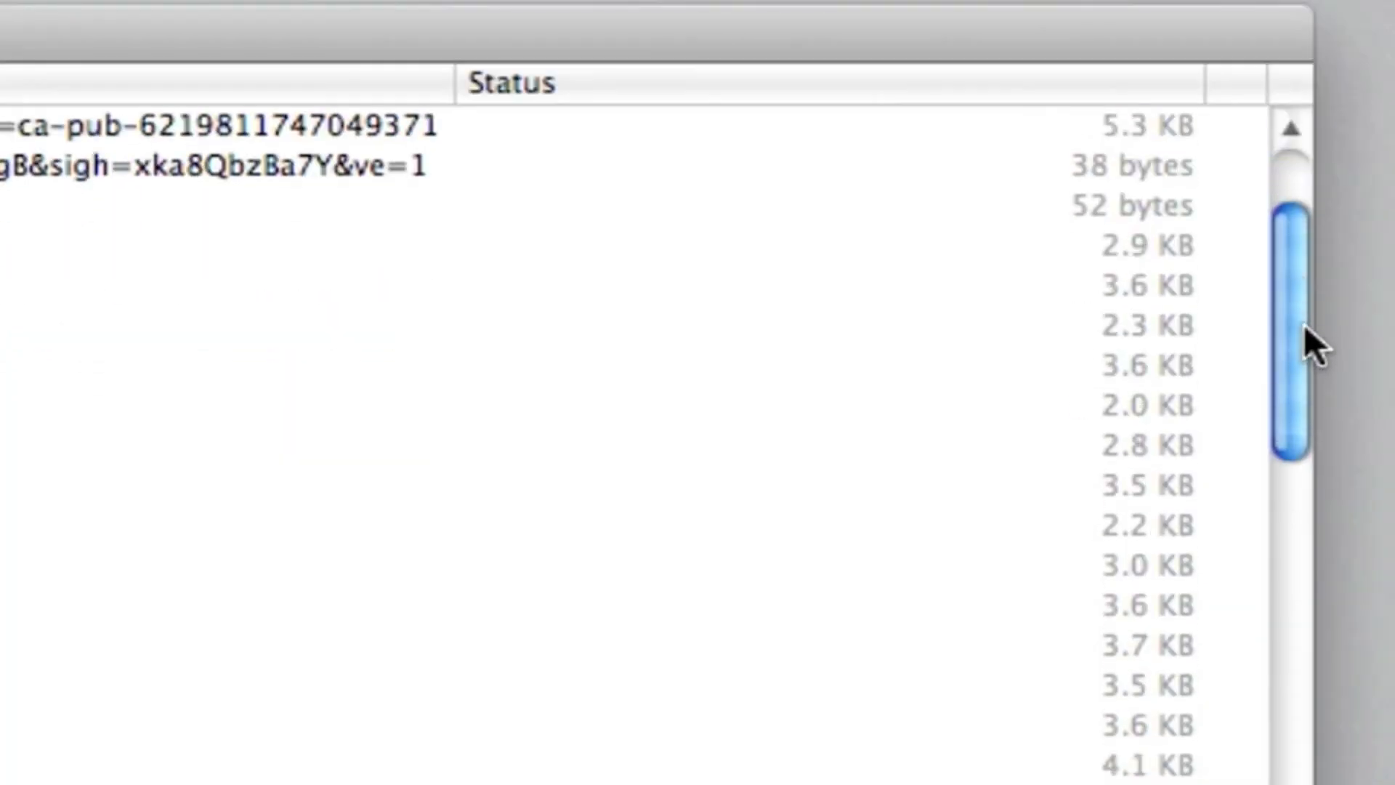
pyautogui.moveTo(1305, 327)
pyautogui.mouseDown()
pyautogui.moveTo(1301, 419)
pyautogui.moveTo(1333, 645)
pyautogui.mouseUp()
pyautogui.click(1167, 452)
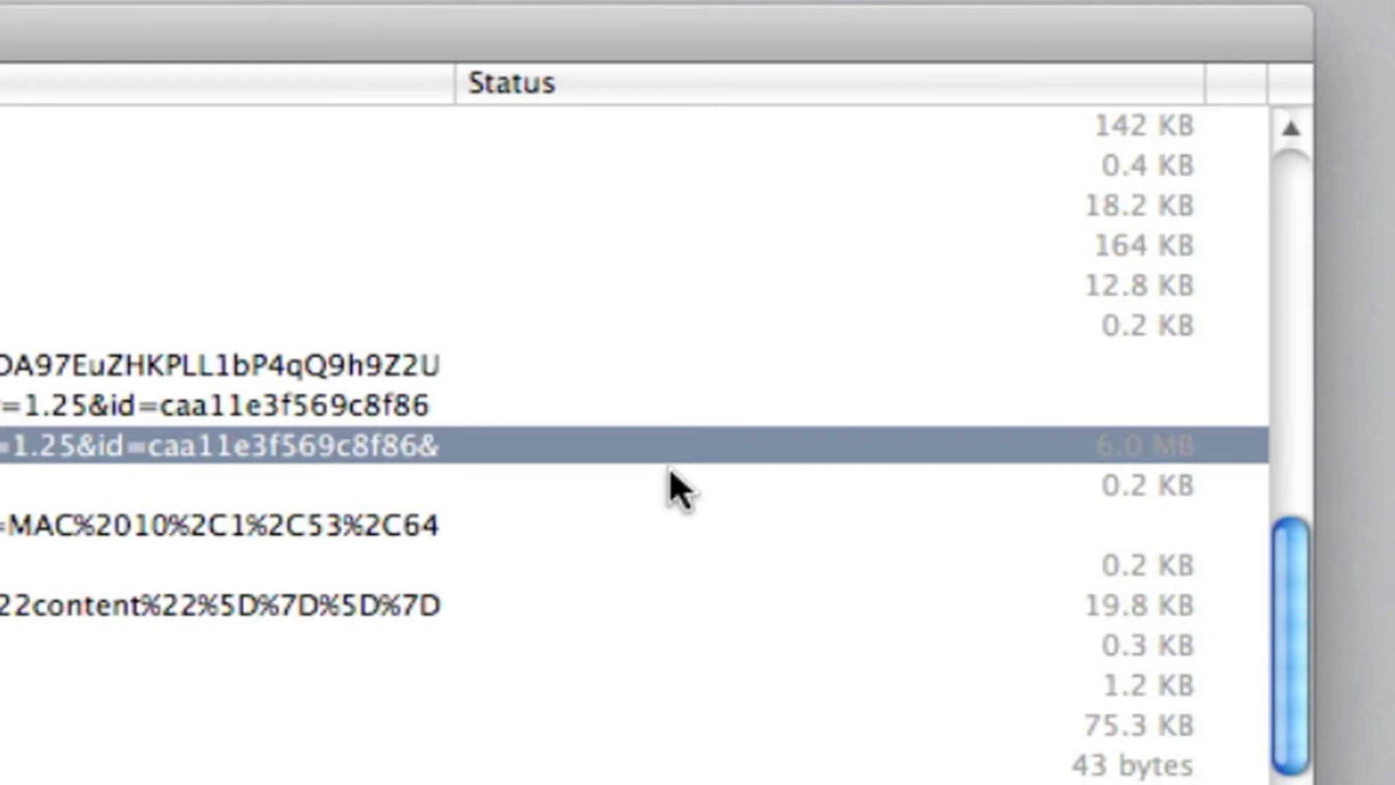
# Step: Download the 6.0 MB stream as videoplayback-1.flv, close the blank window, and reveal it in Finder
pyautogui.doubleClick(415, 446)
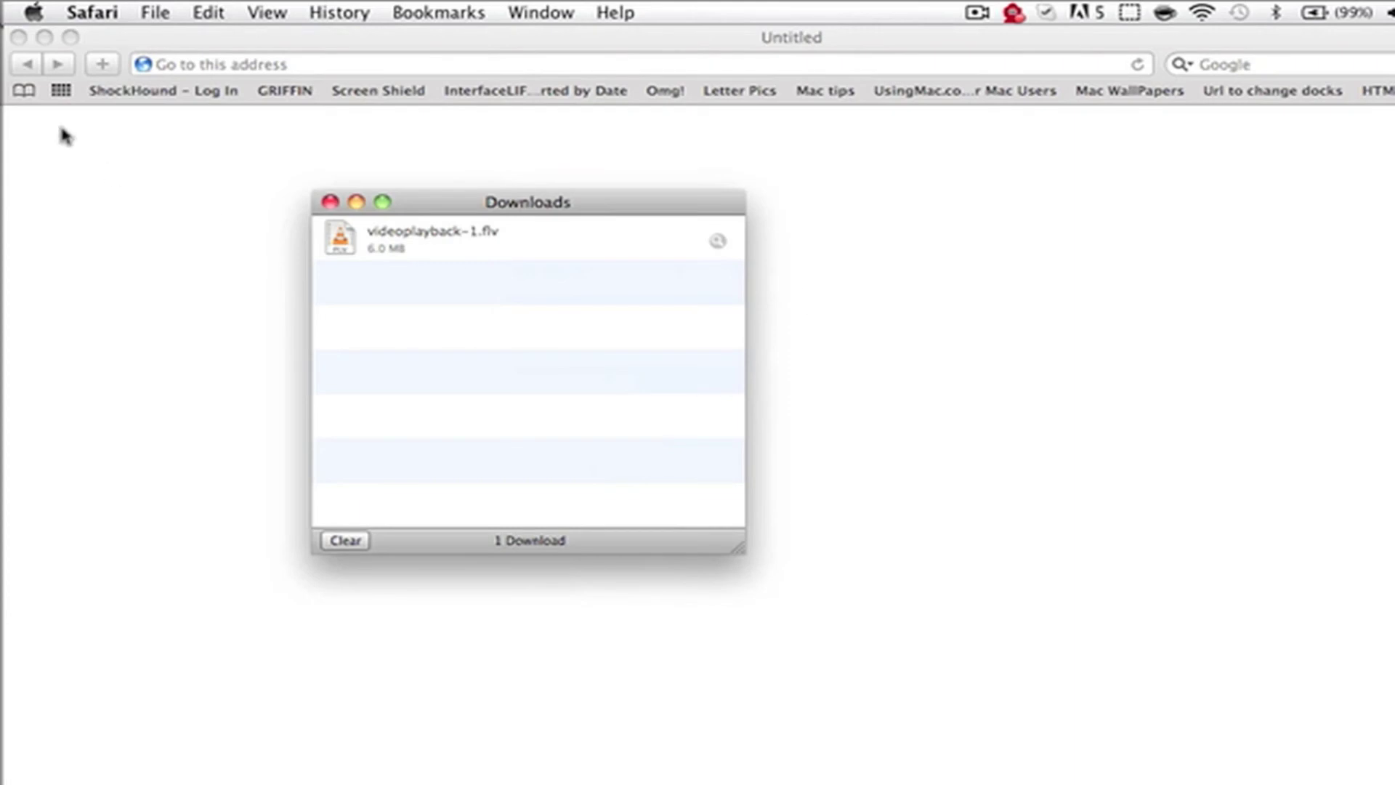
pyautogui.click(18, 37)
pyautogui.moveTo(549, 203); pyautogui.dragTo(491, 205)
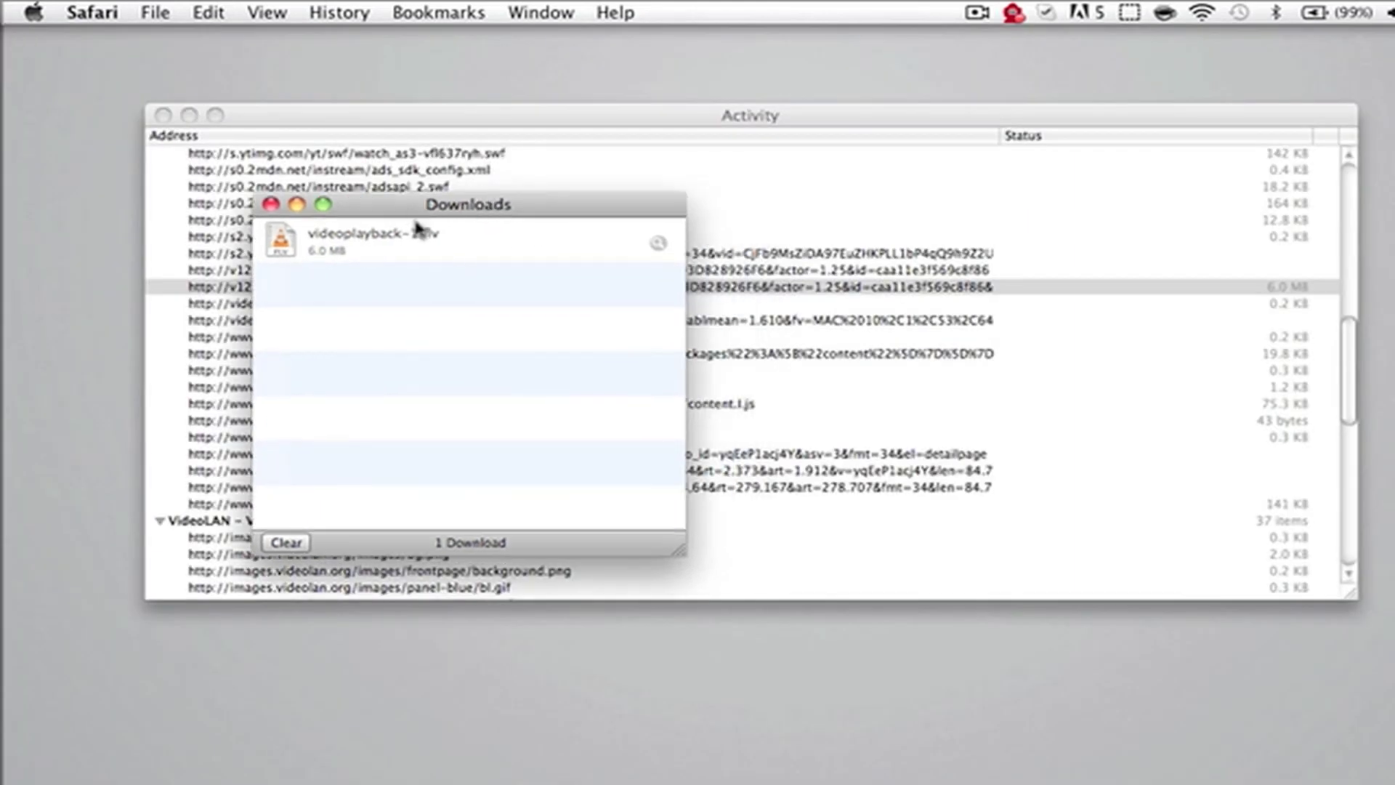
pyautogui.click(657, 242)
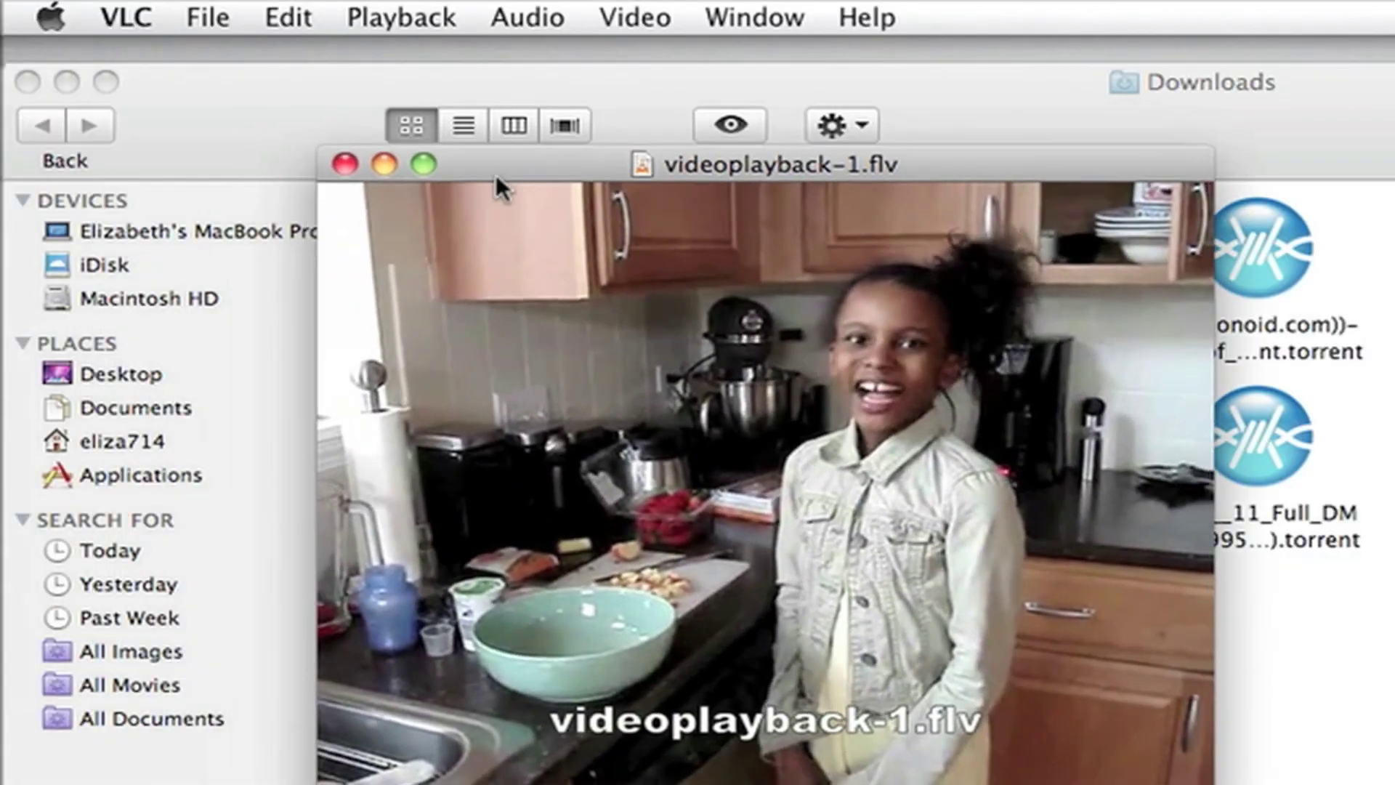
# Step: Close the Downloads folder window, leaving videoplayback-1.flv playing in VLC
pyautogui.click(27, 82)
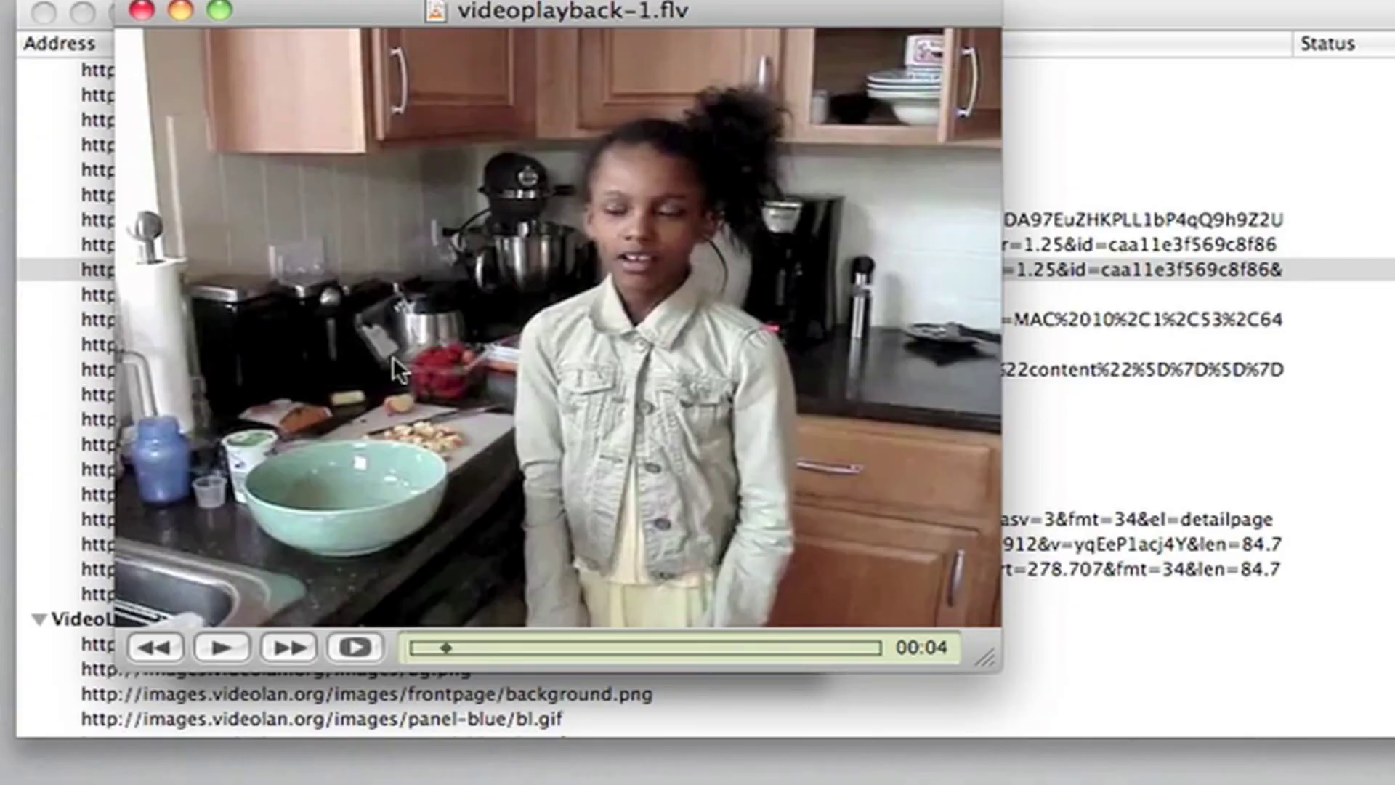